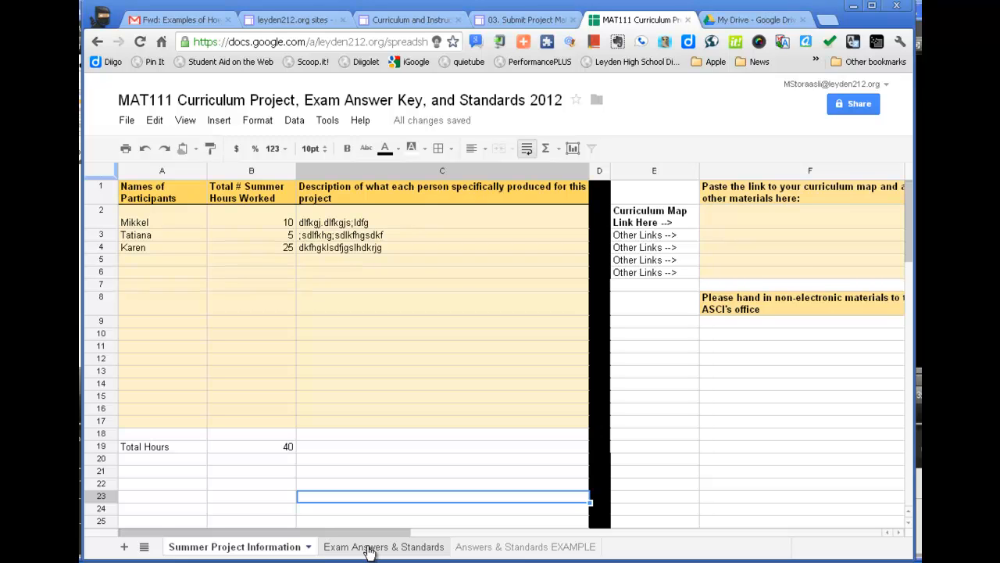
# Open the Exam Answers & Standards sheet of the MAT111 curriculum project spreadsheet
pyautogui.click(369, 550)
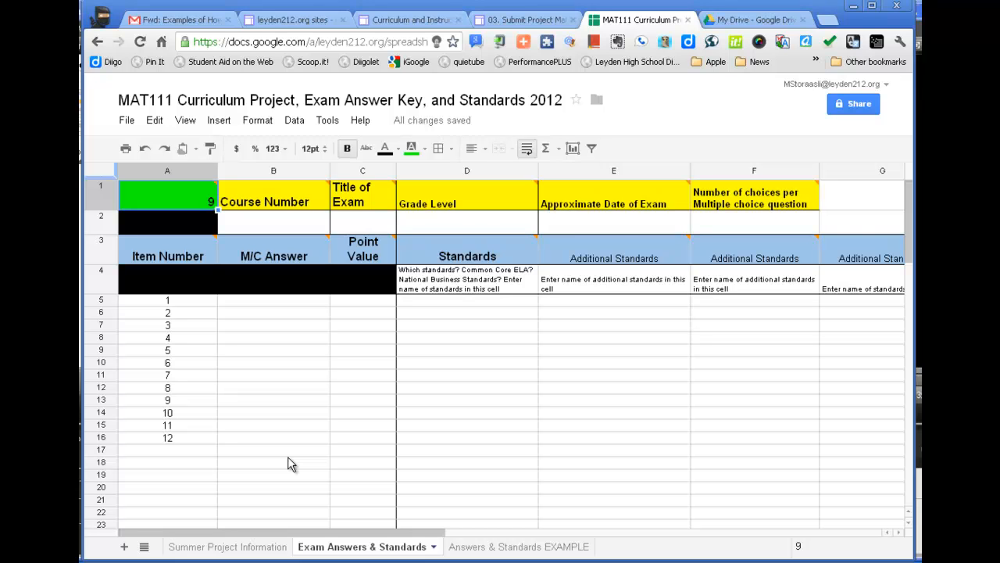
pyautogui.hotkey('ctrl', 'shift', 'pageup')
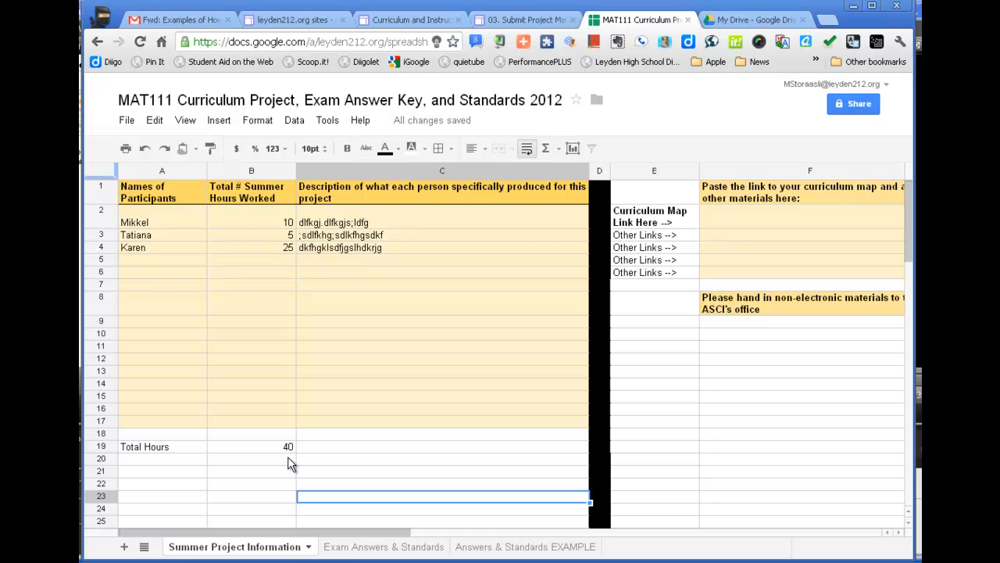
pyautogui.click(345, 549)
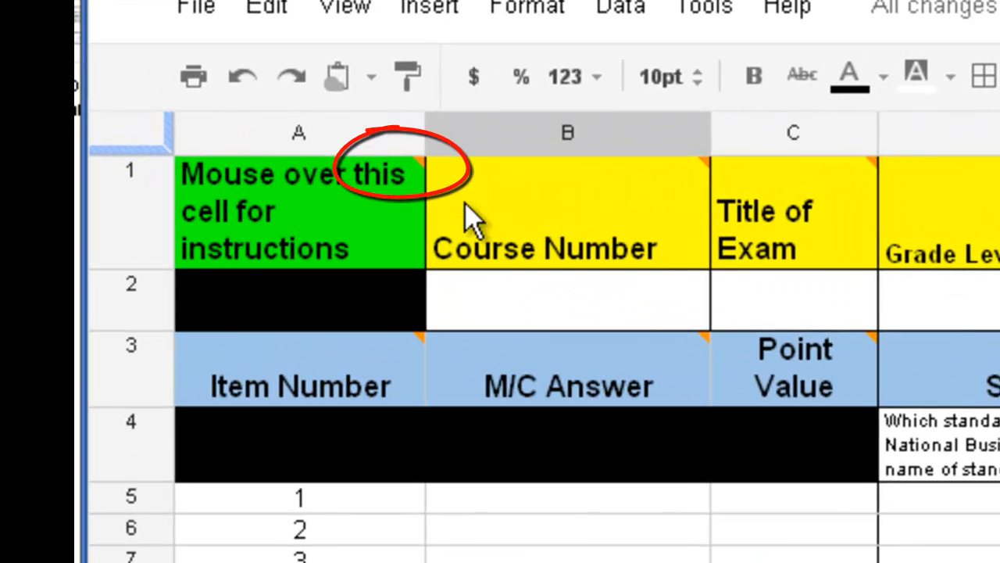
# Read the instruction notes attached to the exam information headers in row 1 and the item headers in row 3
pyautogui.moveTo(230, 201)
pyautogui.hscroll(1, 547, 336)
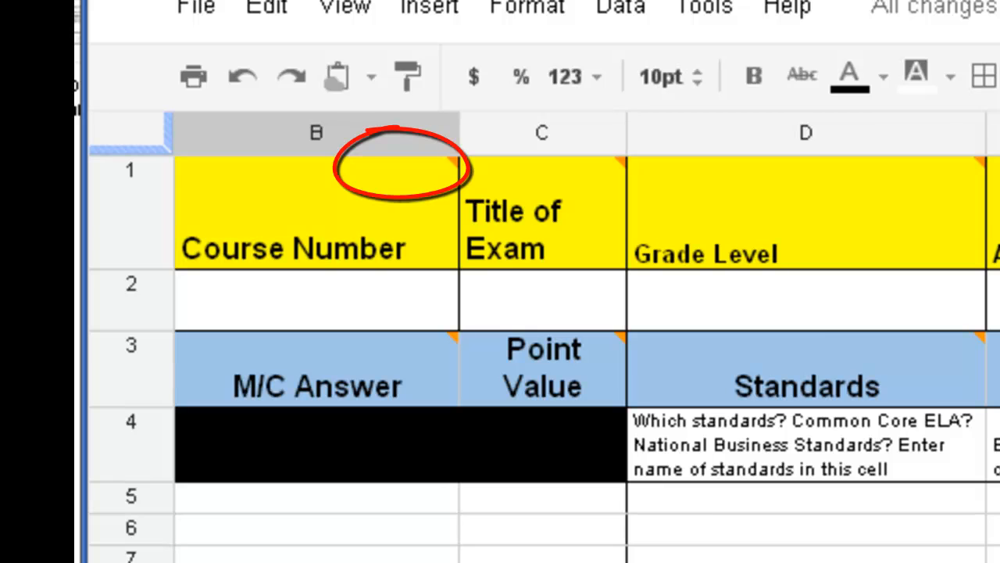
pyautogui.hscroll(-1, 425, 462)
pyautogui.moveTo(334, 254)
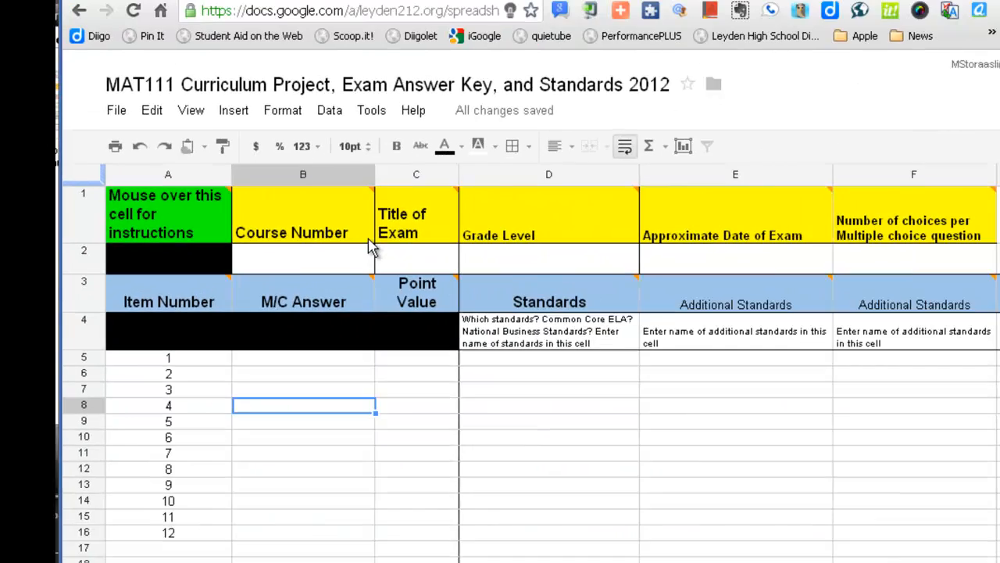
pyautogui.moveTo(660, 233)
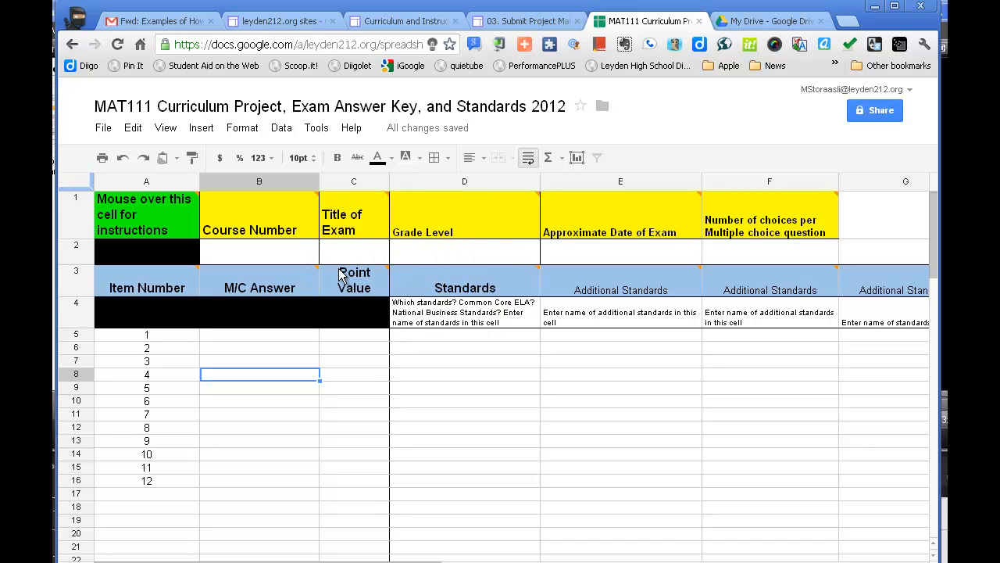
pyautogui.moveTo(358, 197)
pyautogui.moveTo(452, 228)
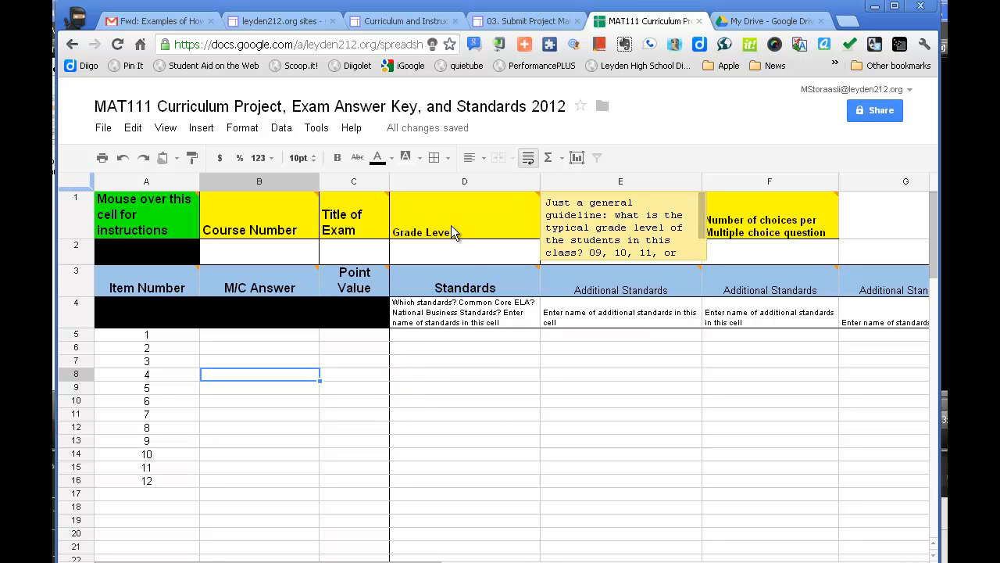
pyautogui.moveTo(628, 218)
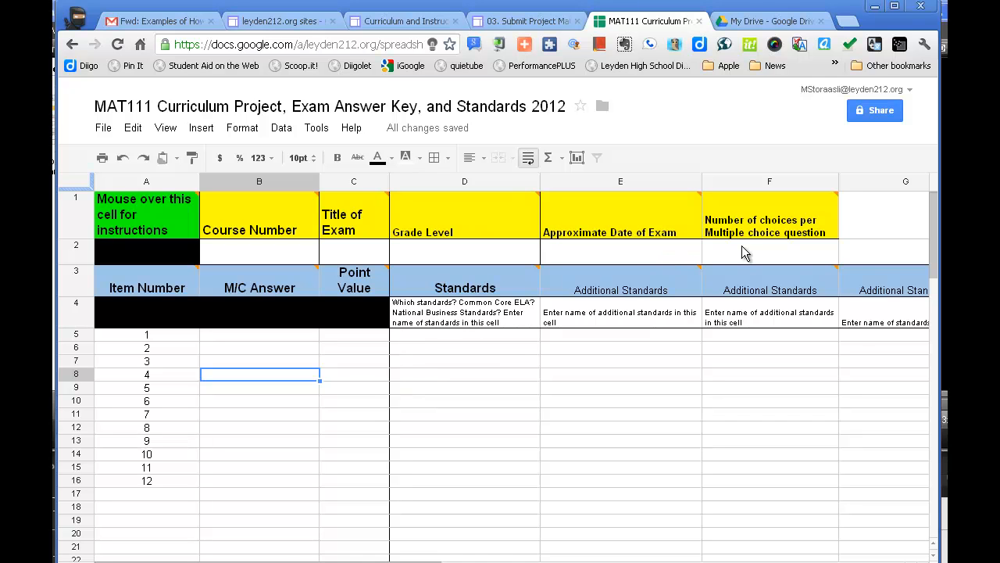
pyautogui.moveTo(751, 217)
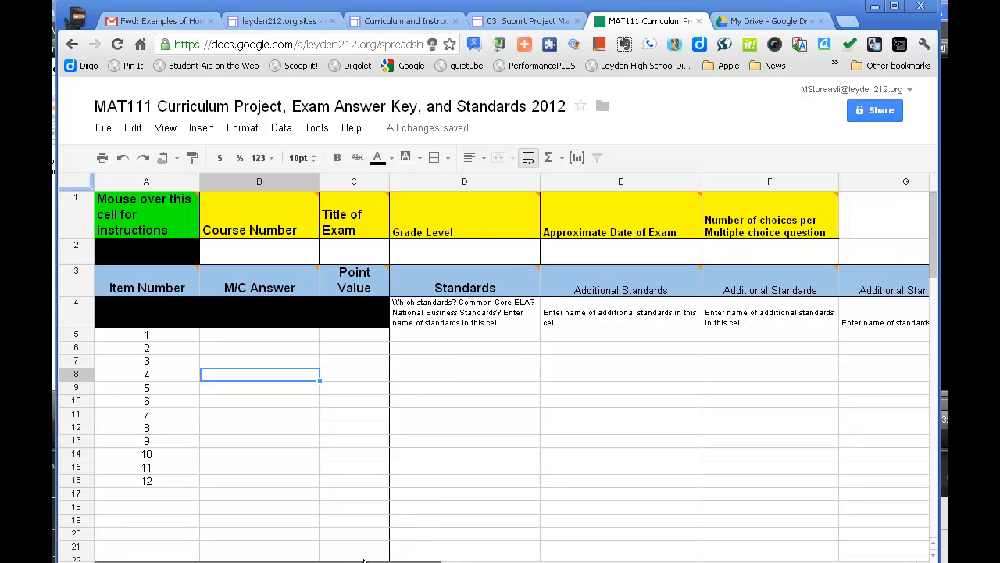
pyautogui.moveTo(175, 296)
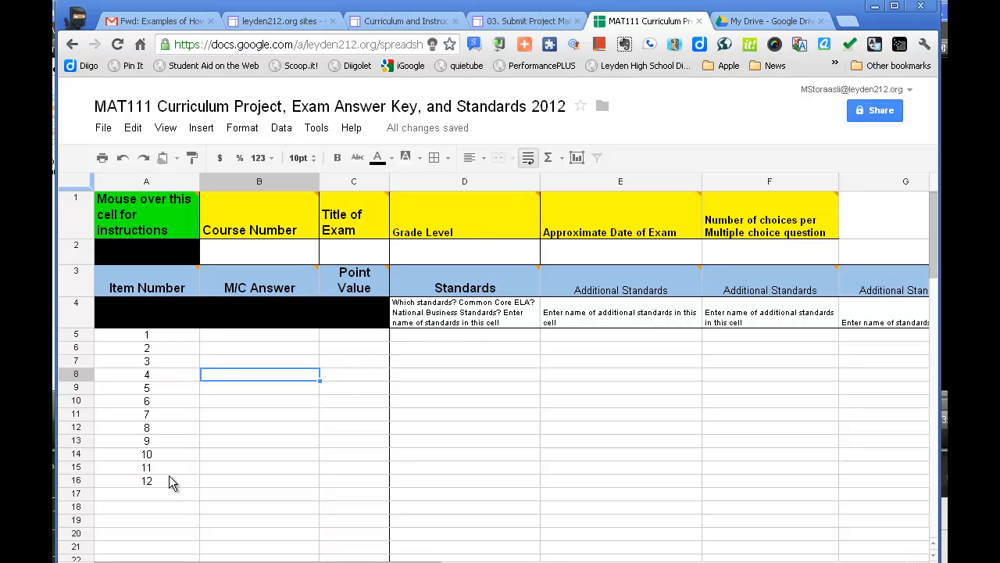
pyautogui.moveTo(245, 277)
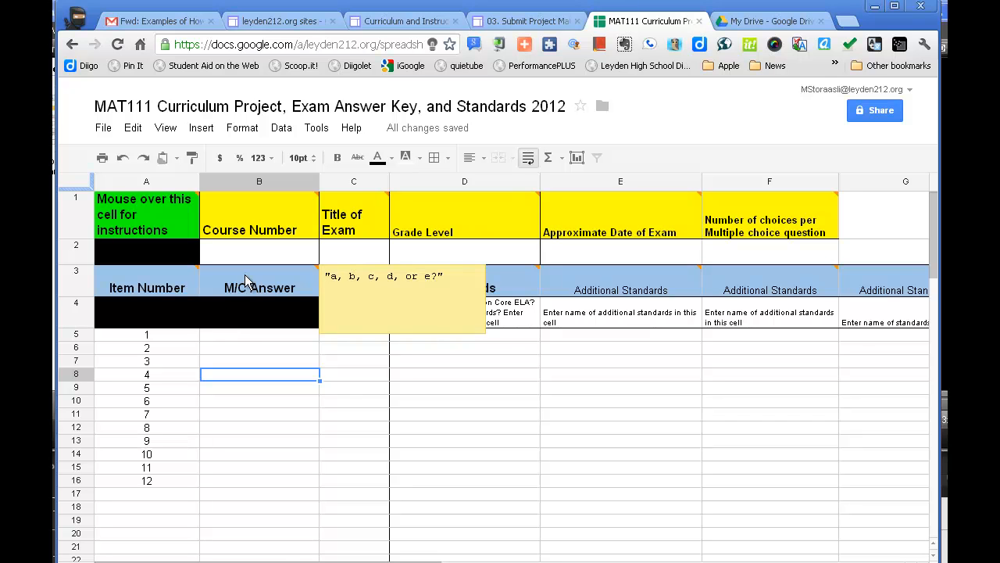
# Enter the multiple-choice answers a, d, b, c, d, d, a, b for items 1 to 8
pyautogui.click(230, 334)
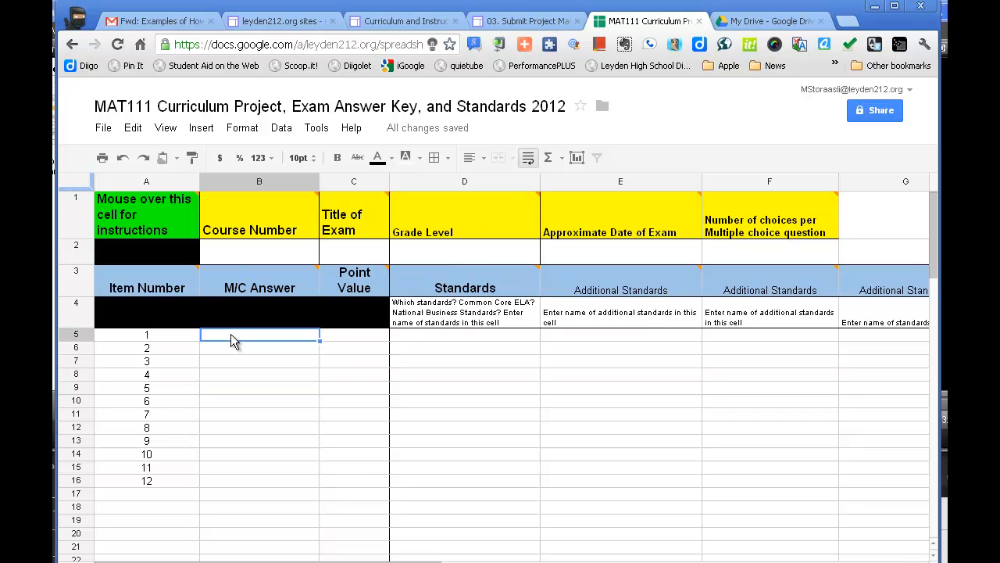
pyautogui.write('a')
pyautogui.press('Return')
pyautogui.write('s')
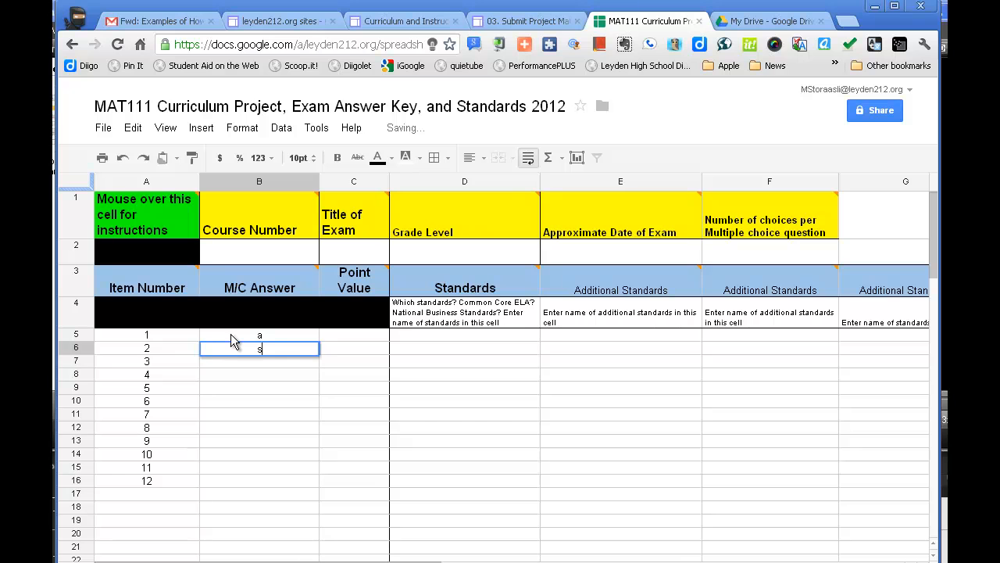
pyautogui.write('d')
pyautogui.press('Return')
pyautogui.write('b')
pyautogui.press('Return')
pyautogui.write('c')
pyautogui.press('Return')
pyautogui.write('d')
pyautogui.press('Return')
pyautogui.write('d')
pyautogui.press('Return')
pyautogui.write('a')
pyautogui.press('Return')
pyautogui.write('b')
pyautogui.press('Return')
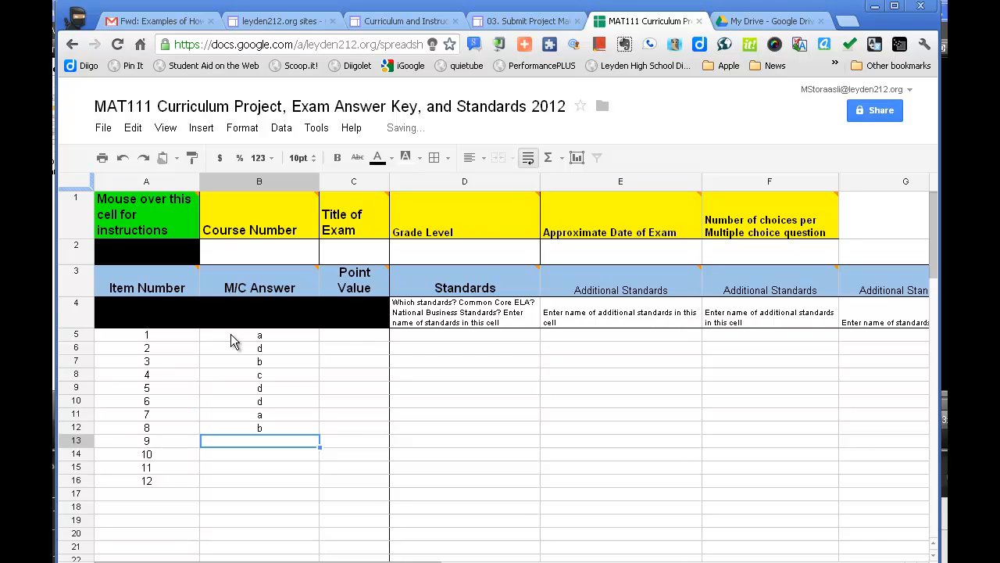
# Enter a point value of 1 for items 1 to 5 and 5 for items 6 to 8
pyautogui.click(339, 338)
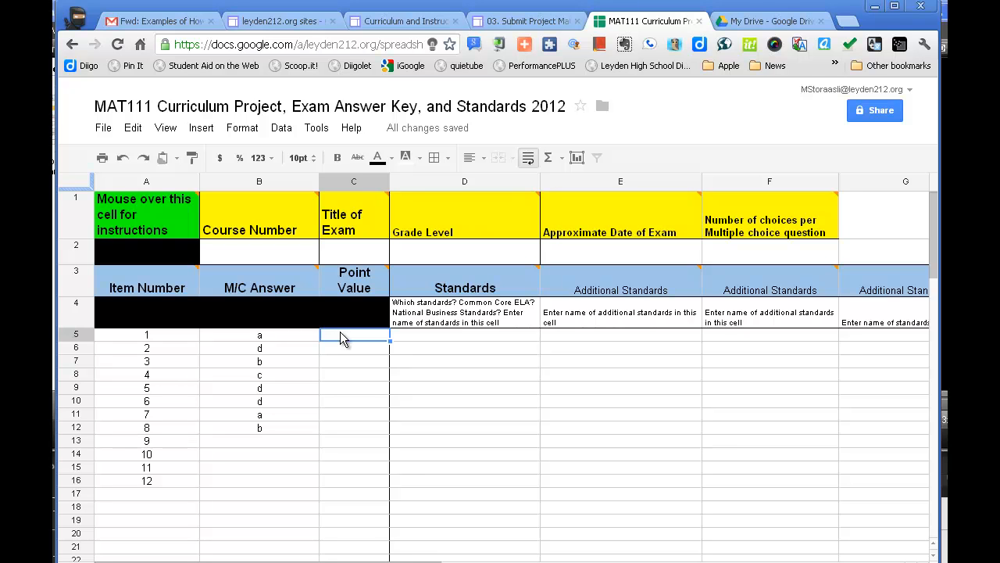
pyautogui.write('1')
pyautogui.press('Return')
pyautogui.write('1')
pyautogui.press('Return')
pyautogui.write('1')
pyautogui.press('Return')
pyautogui.write('1')
pyautogui.press('Return')
pyautogui.write('1')
pyautogui.press('Return')
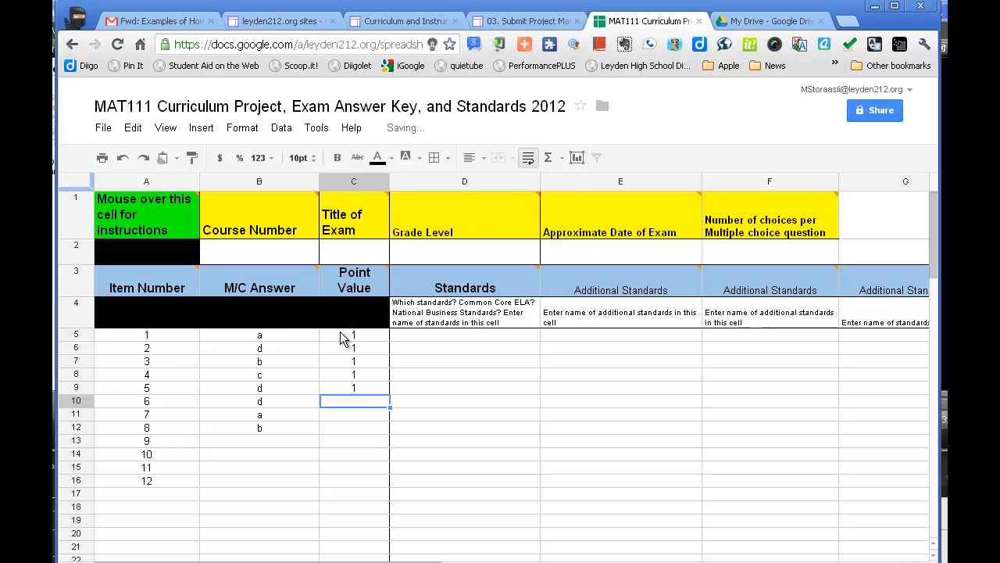
pyautogui.write('5')
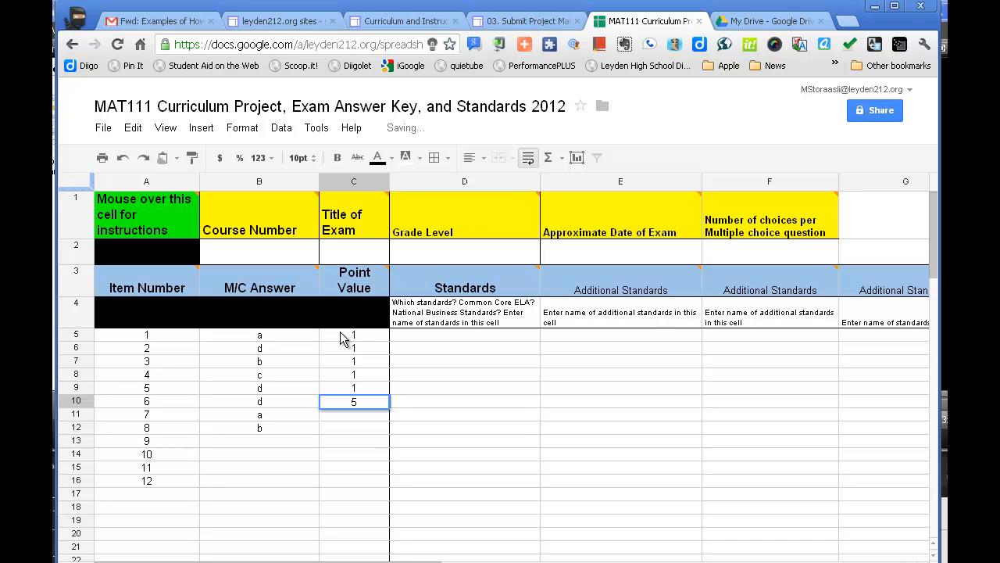
pyautogui.press('Return')
pyautogui.write('5')
pyautogui.press('Return')
pyautogui.write('5')
pyautogui.press('Return')
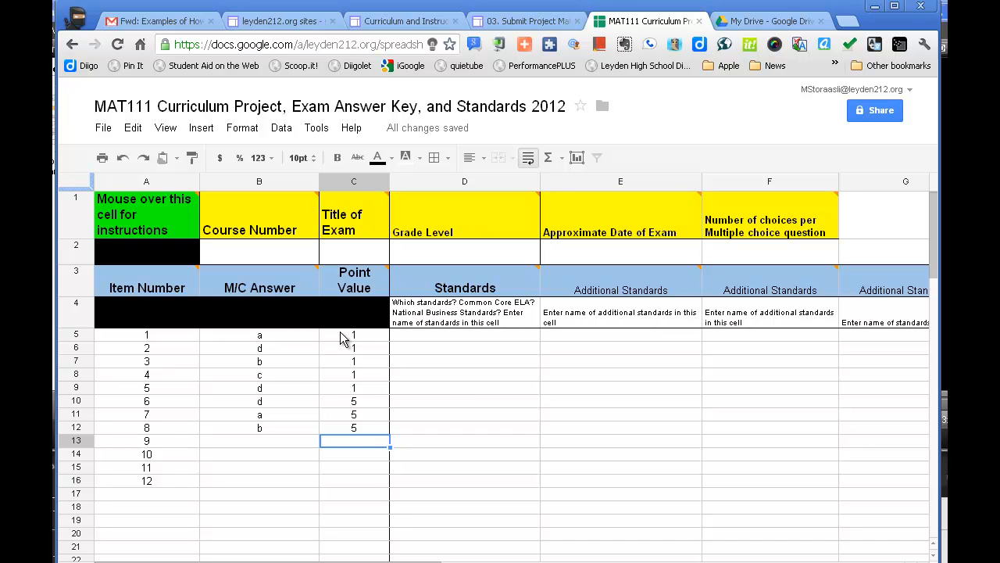
# Fill in the course number as MAT111 and the exam title as Semester 1 Exam
pyautogui.click(257, 259)
pyautogui.write('MAT')
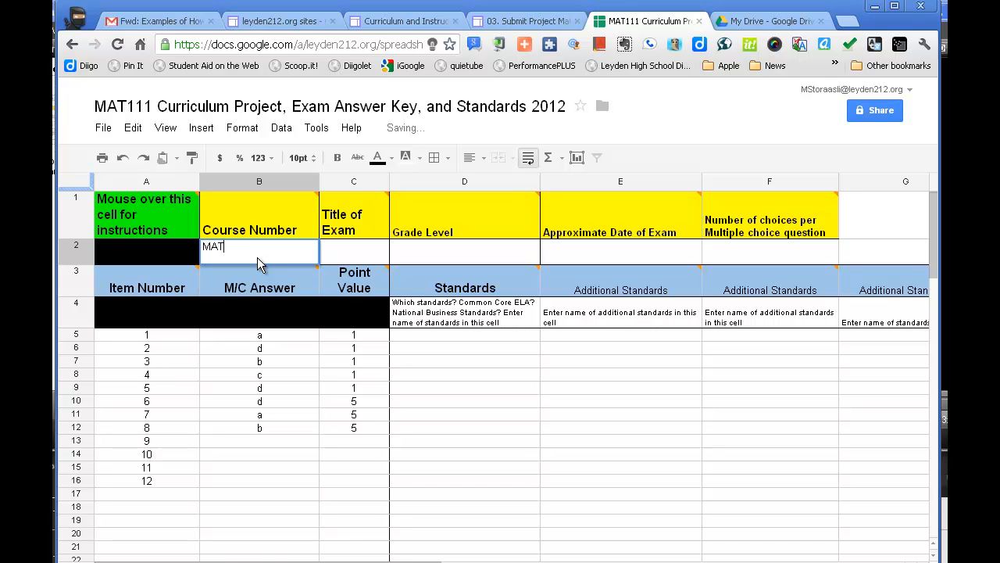
pyautogui.write('111')
pyautogui.click(355, 258)
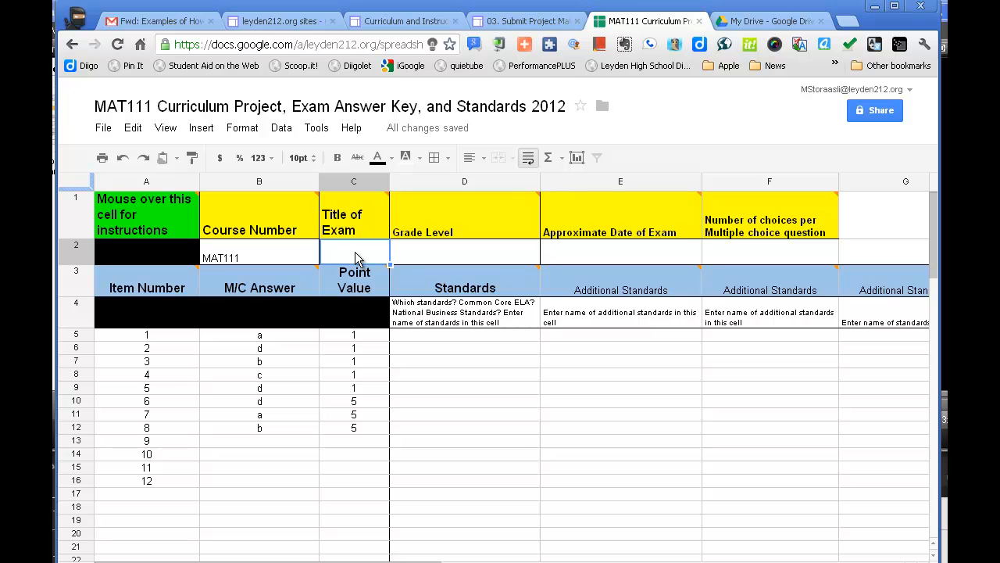
pyautogui.write('Seme')
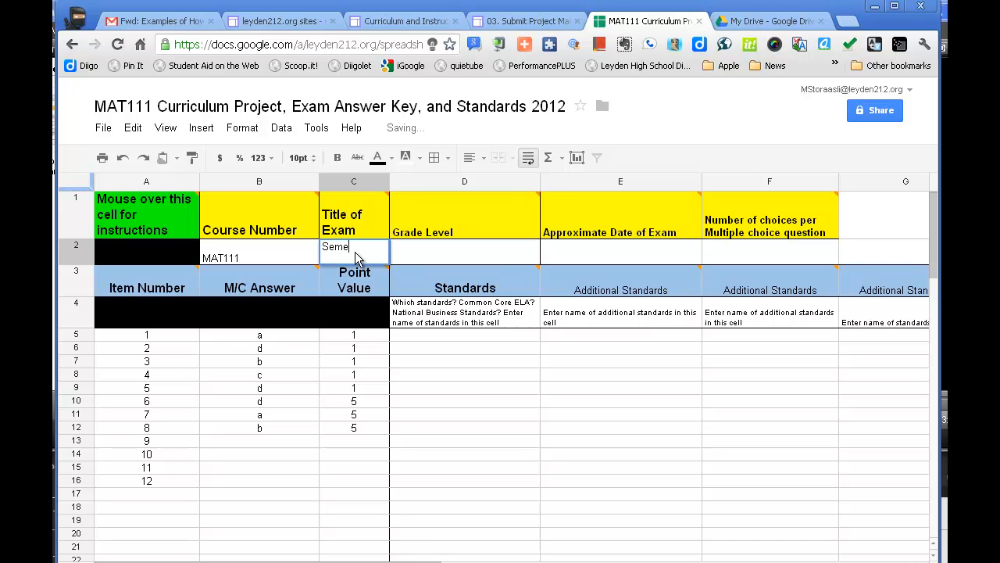
pyautogui.write('ster 1 Exam')
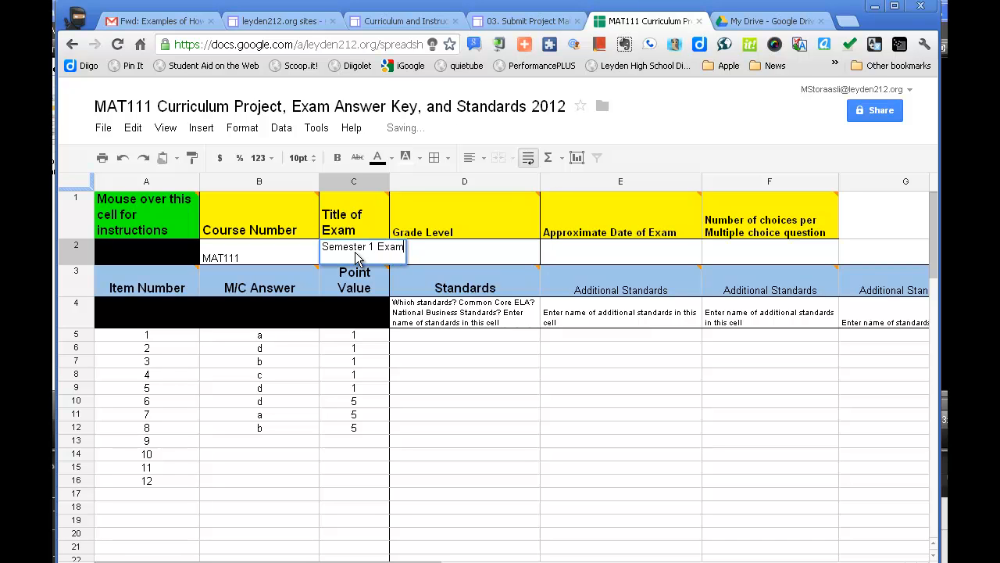
# Complete the exam details with grade level 09, approximate date 12/15/2012 and 4 choices per multiple-choice question
pyautogui.click(424, 252)
pyautogui.write('09')
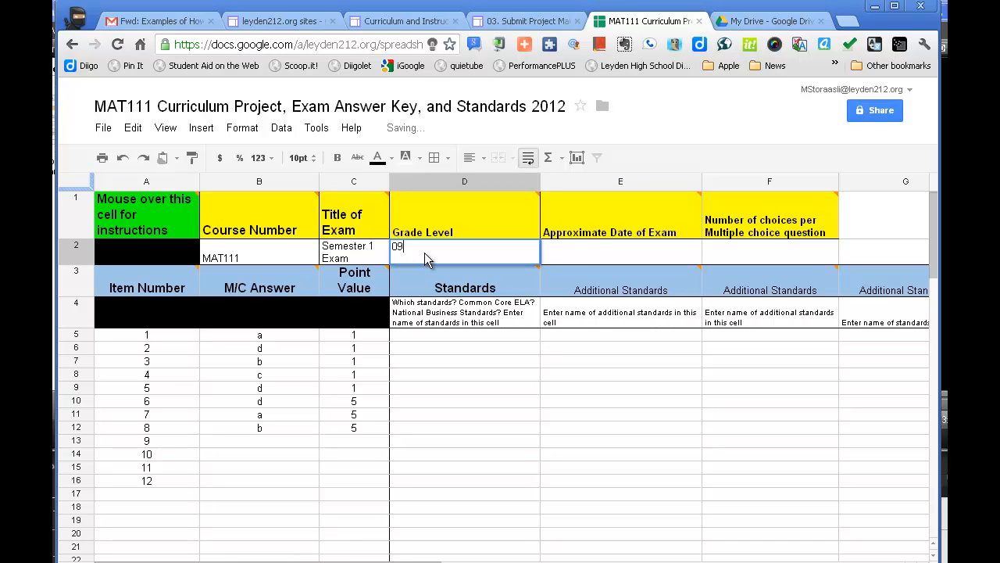
pyautogui.click(576, 255)
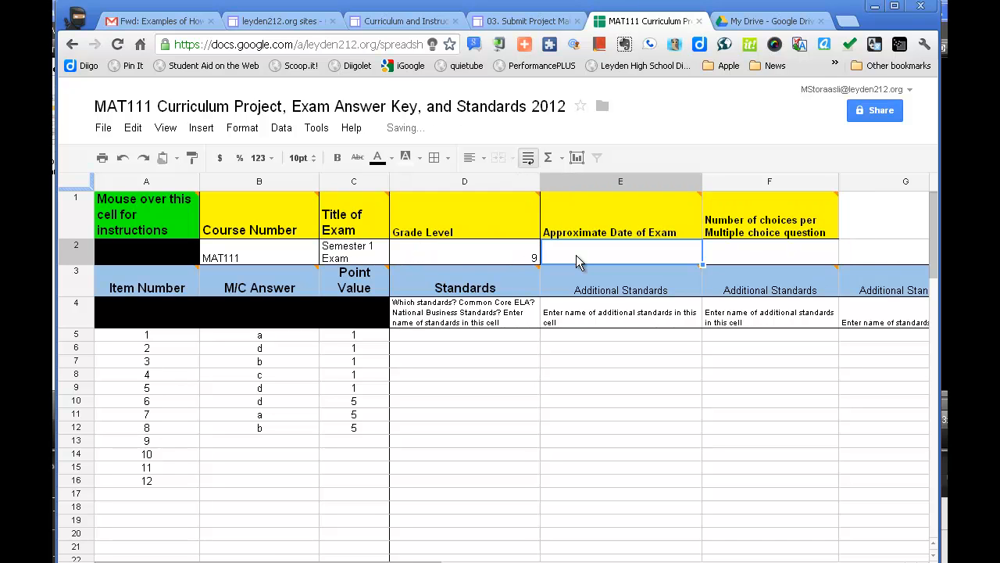
pyautogui.write('12/15/')
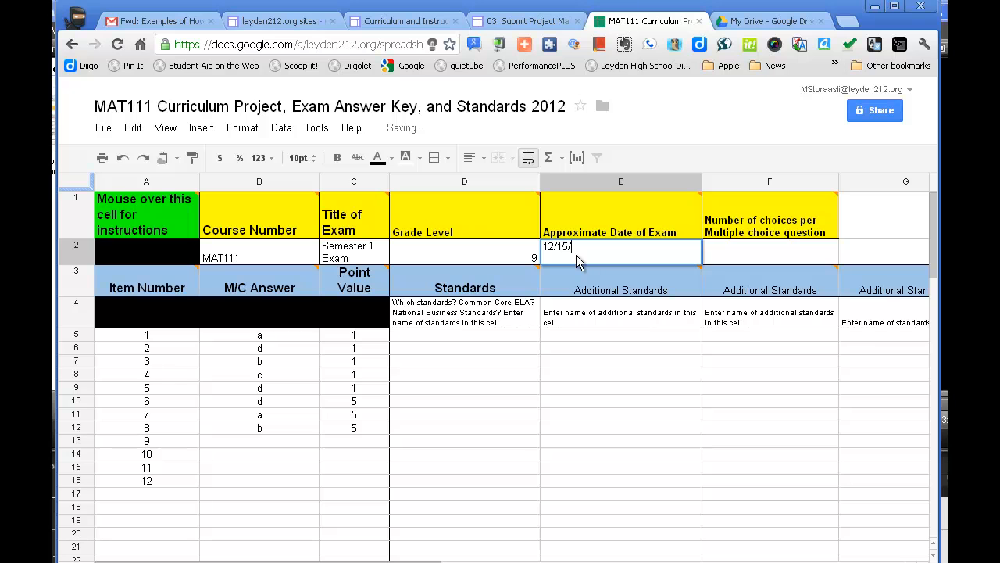
pyautogui.write('2012')
pyautogui.click(726, 262)
pyautogui.write('4')
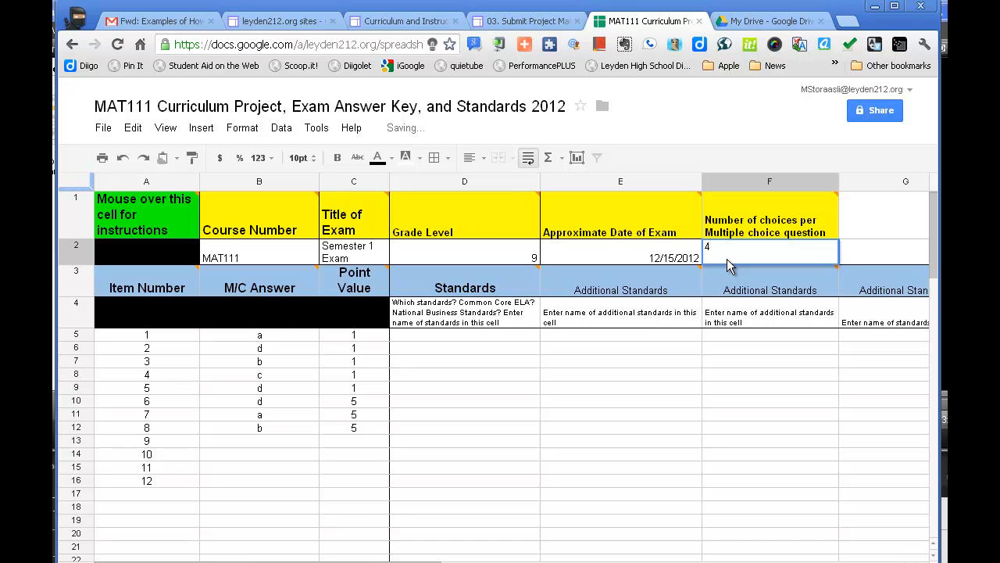
# Replace the placeholder below the Standards header with "Common Core Math Standards - Ninth Grade" and select the standards cell for item 1
pyautogui.click(439, 327)
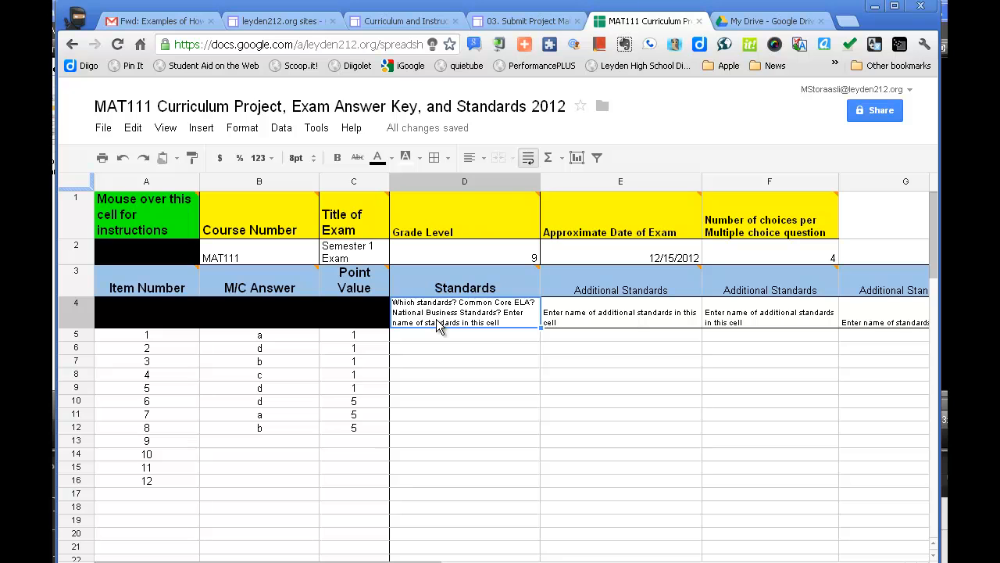
pyautogui.write('Common')
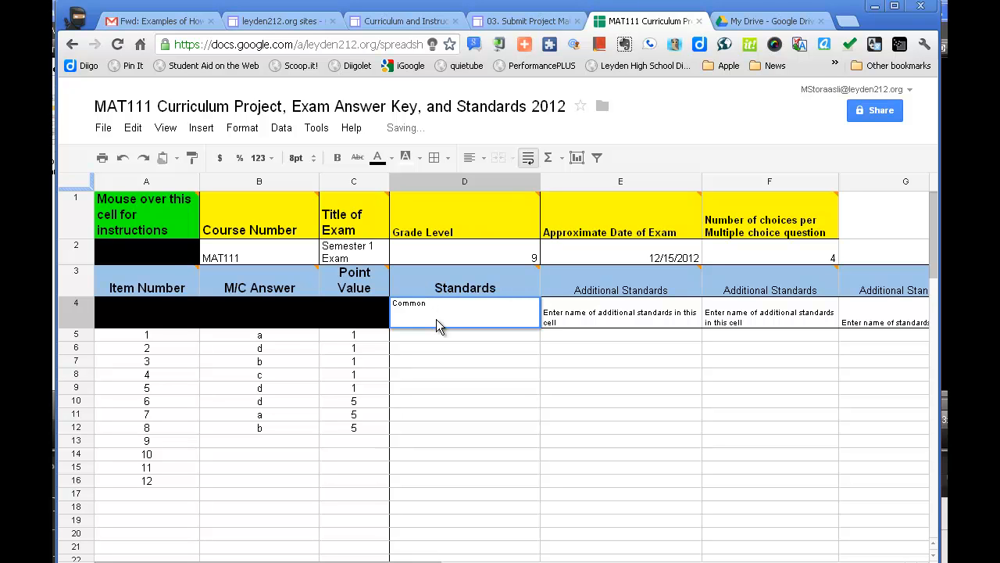
pyautogui.write('Core Math Standards - Ninth Grade')
pyautogui.press('Return')
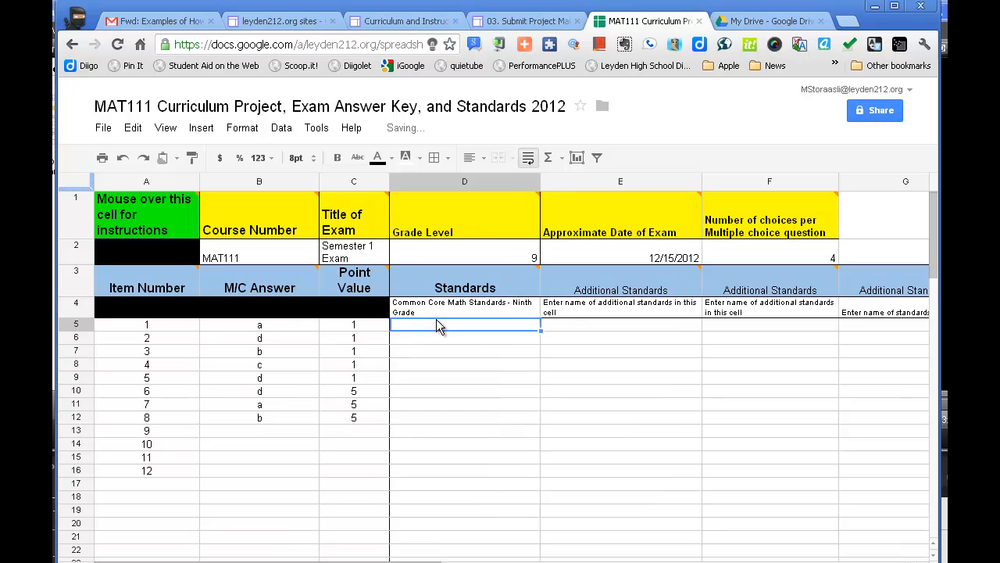
pyautogui.click(441, 311)
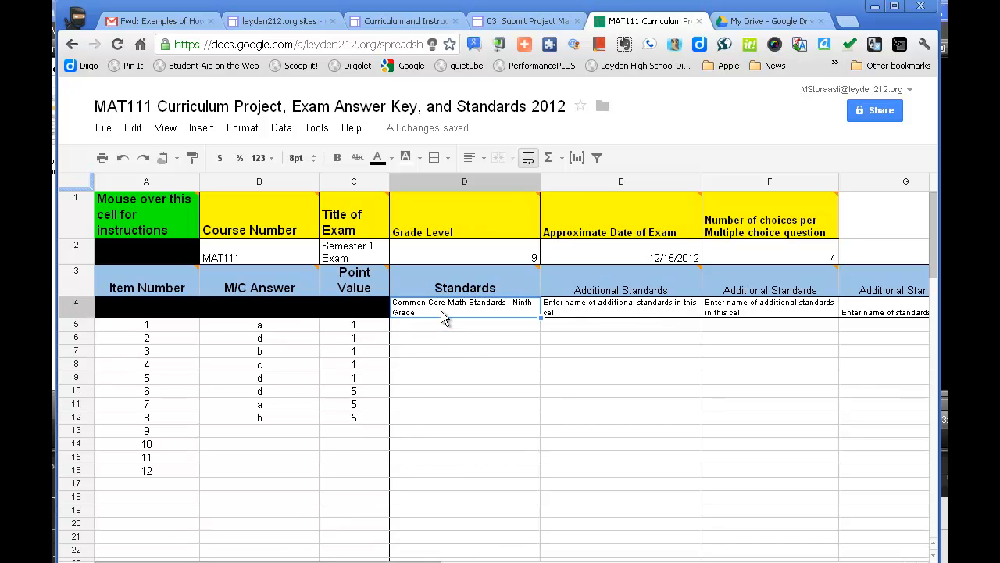
pyautogui.click(434, 328)
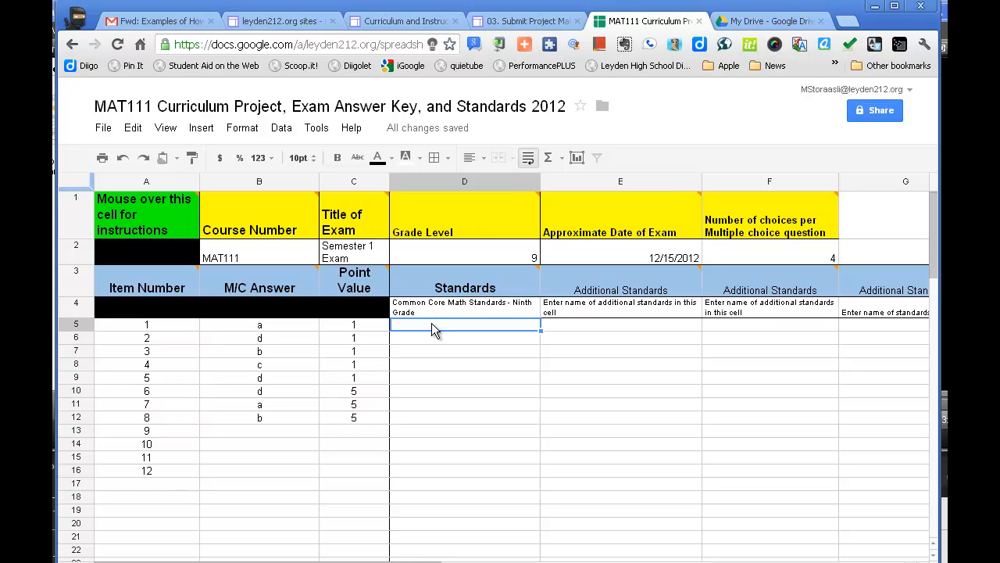
# Switch to the 03. Submit Project Materials site and open its Standards from Performance Plus page to consult the listed standards
pyautogui.click(531, 24)
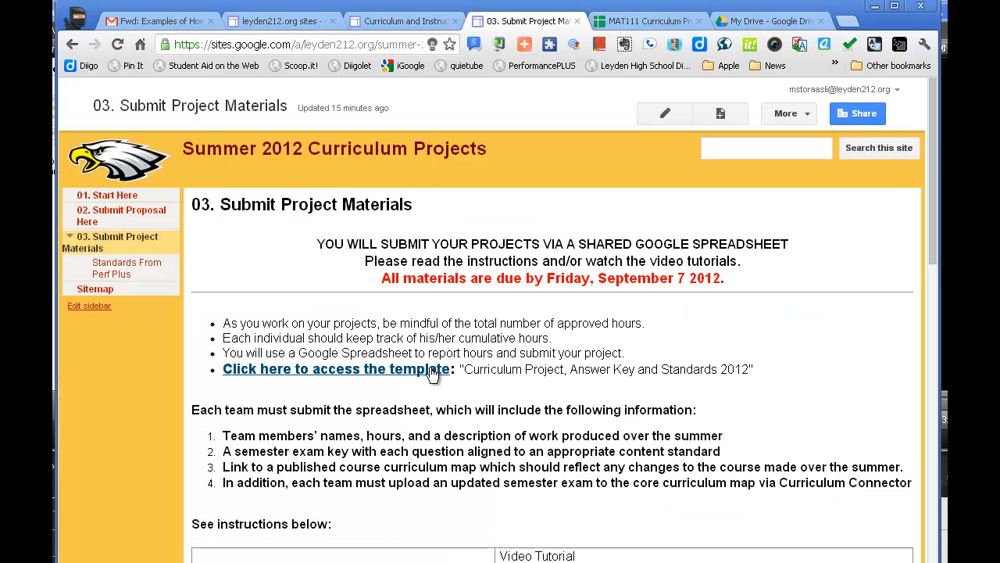
pyautogui.click(111, 269)
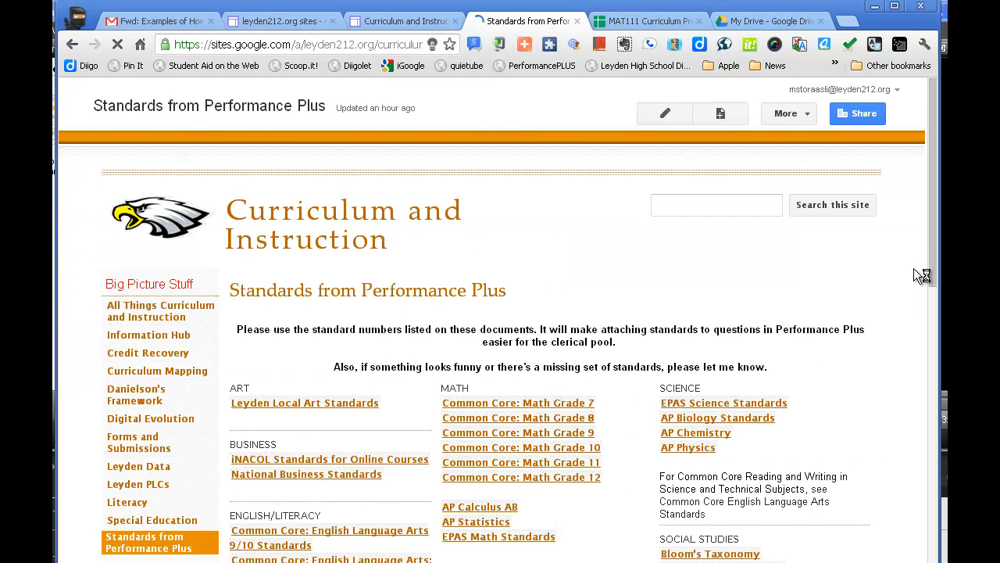
pyautogui.moveTo(929, 258); pyautogui.dragTo(929, 310)
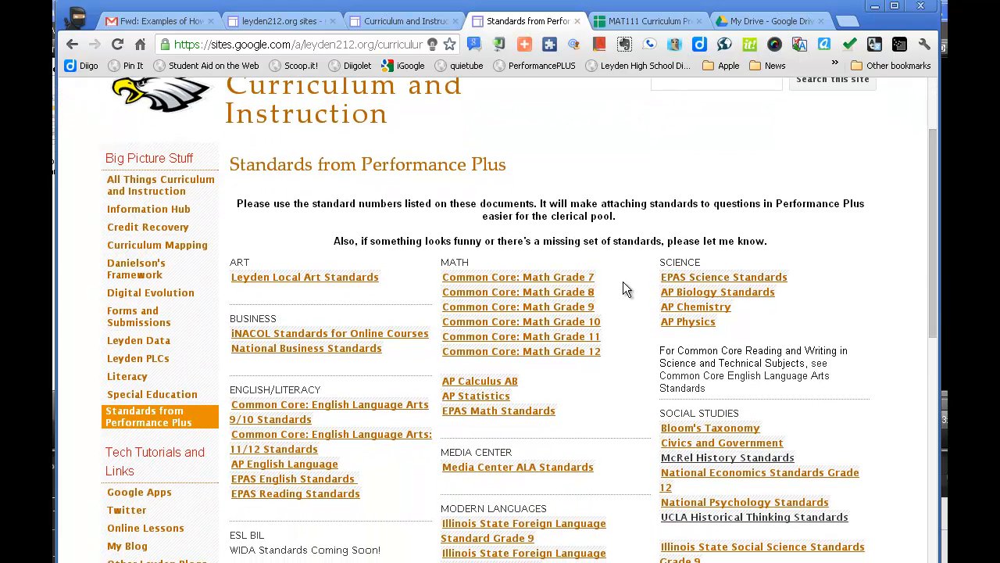
# Open the Common Core: Math Grade 9 document, highlight the standard code N-RN.1 and return to the answer key spreadsheet
pyautogui.click(573, 311)
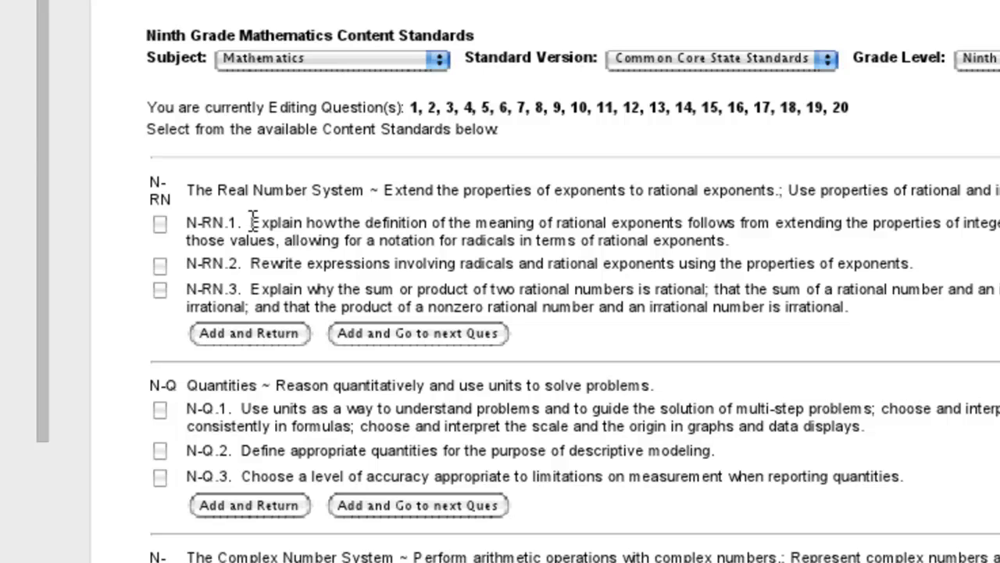
pyautogui.moveTo(244, 223); pyautogui.dragTo(186, 222)
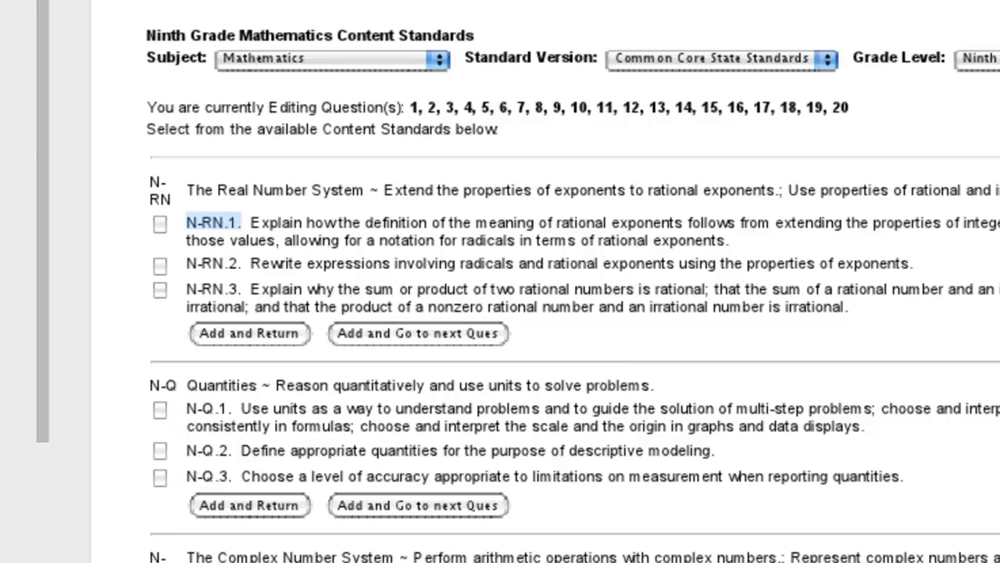
pyautogui.hotkey('ctrl', 'Tab')
pyautogui.moveTo(537, 24)
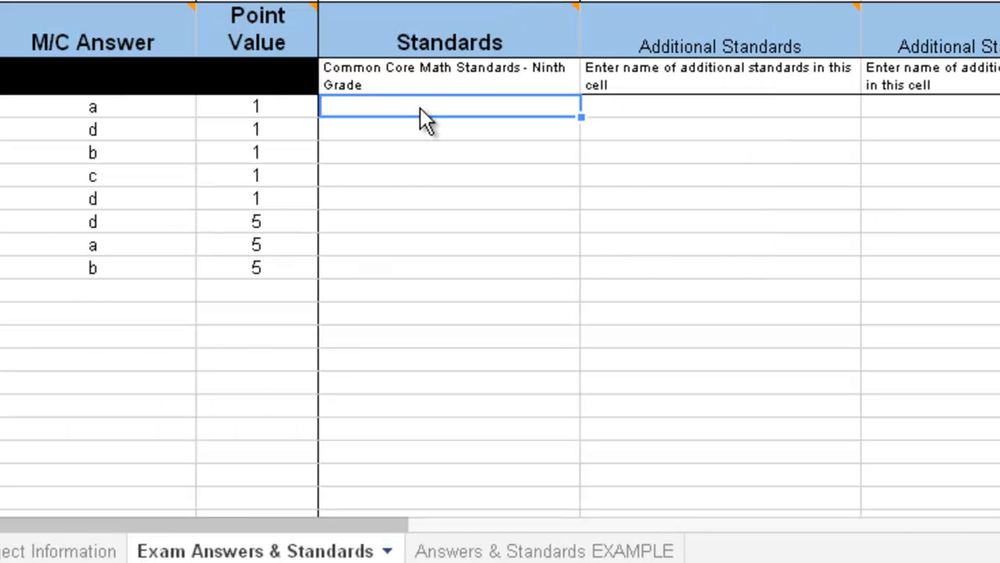
# Enter N-RN.1 as the standard for item 1, with all letters in uppercase
pyautogui.write('n-')
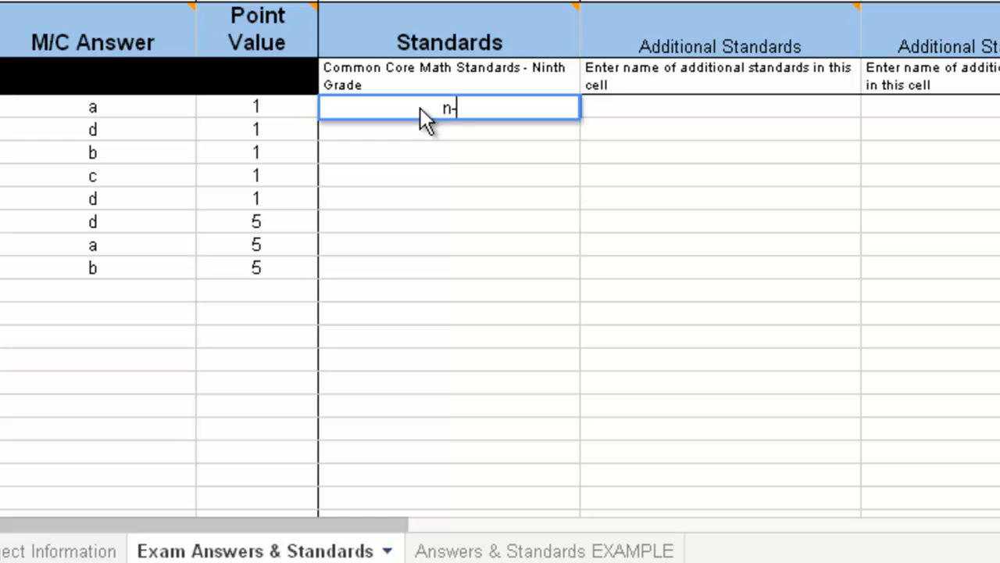
pyautogui.write('RN.1')
pyautogui.click(435, 109)
pyautogui.press('BackSpace')
pyautogui.write('N')
pyautogui.press('Return')
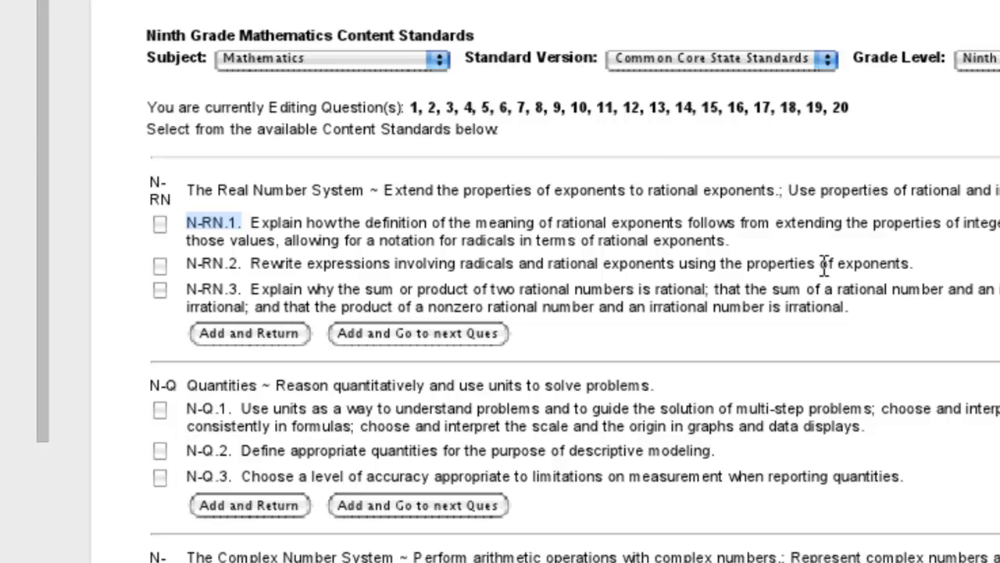
# Look up standard code N-Q.3 in the Grade 9 math document and enter it as the standard for item 2
pyautogui.doubleClick(232, 475)
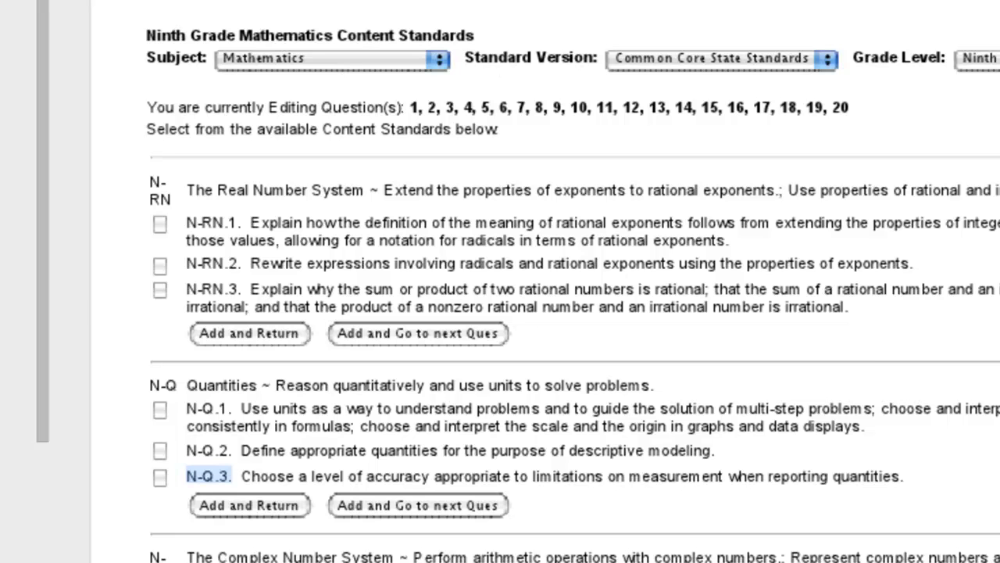
pyautogui.click(473, 2)
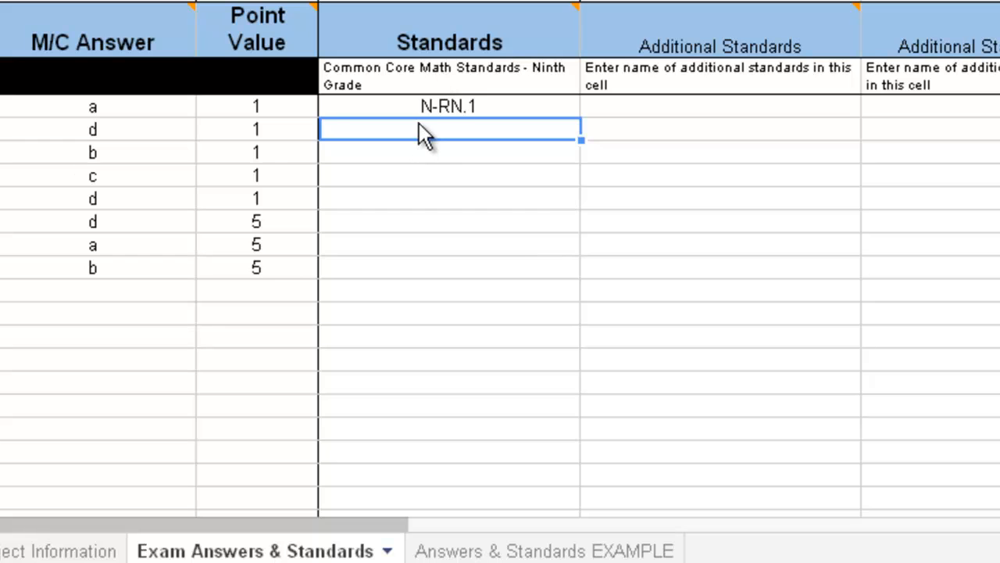
pyautogui.write('N')
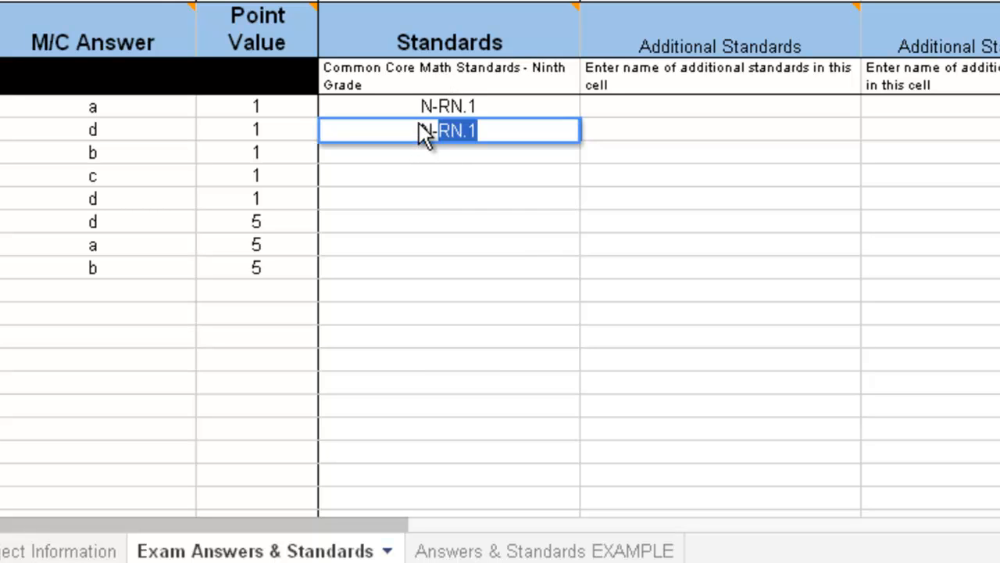
pyautogui.write('-Q.3')
pyautogui.press('Return')
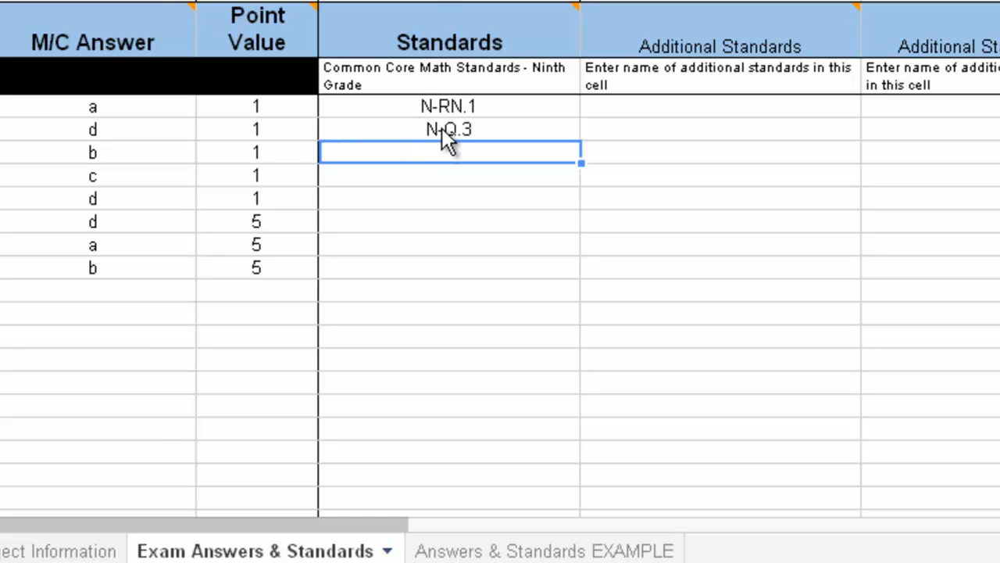
pyautogui.click(435, 78)
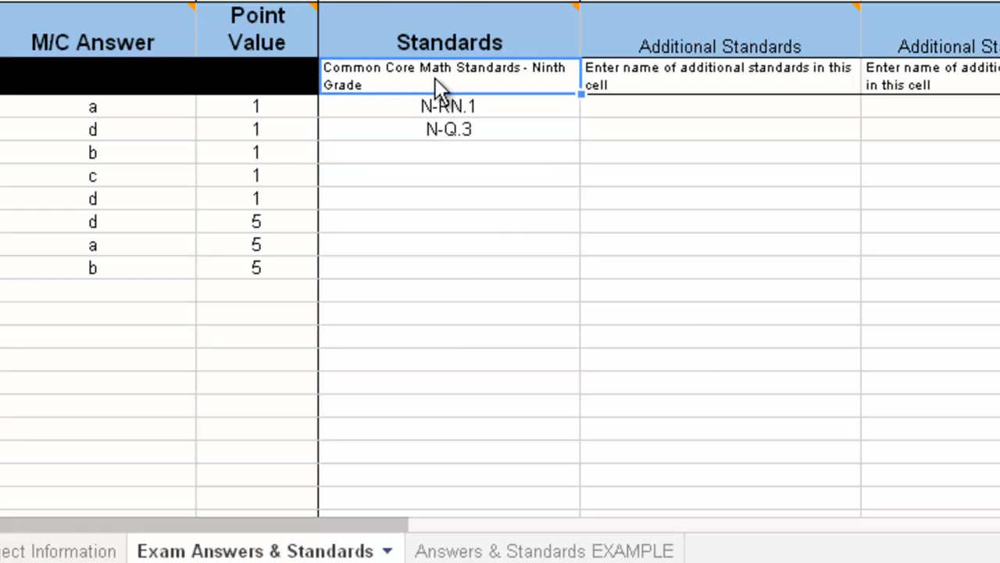
pyautogui.rightClick(435, 78)
pyautogui.doubleClick(432, 75)
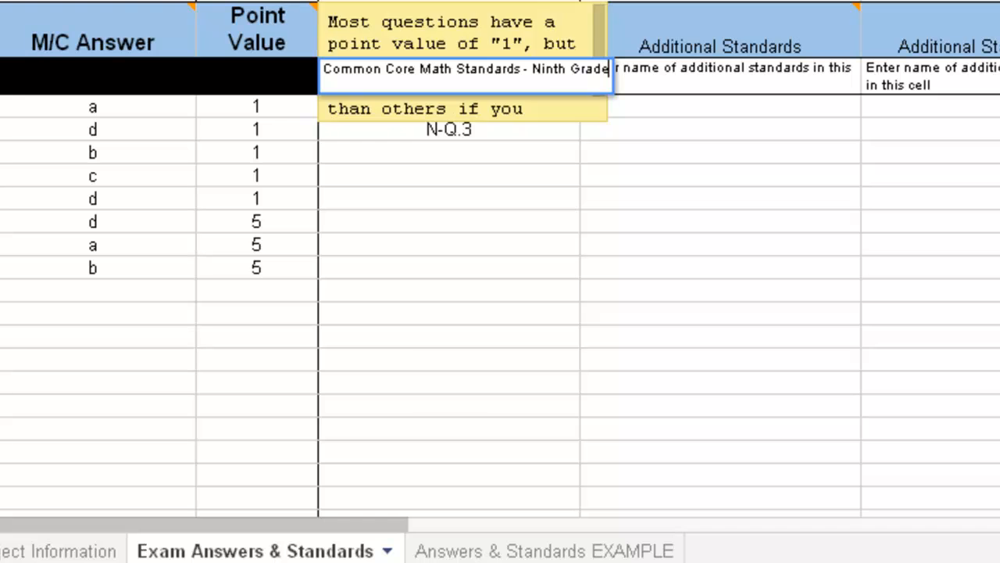
pyautogui.press('Escape')
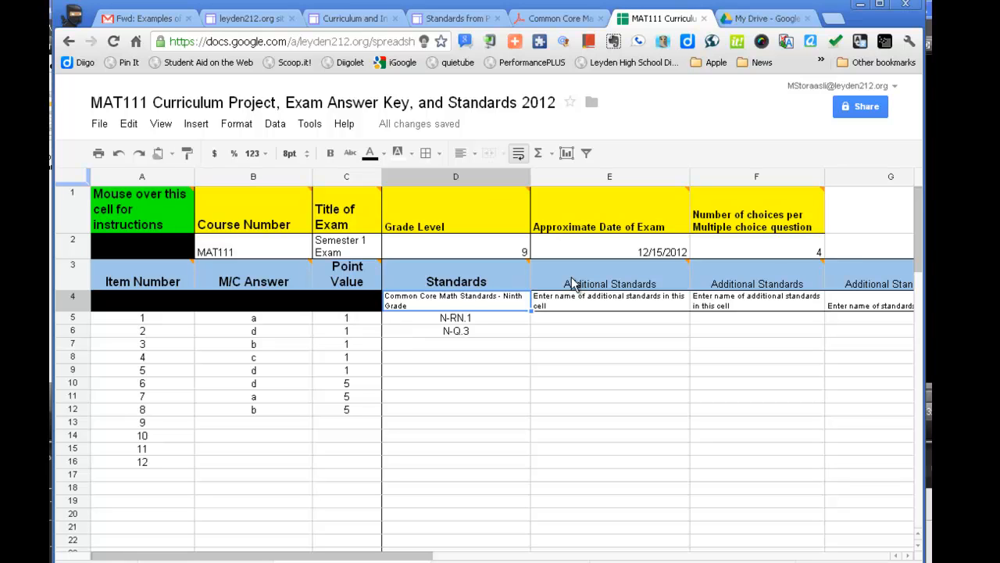
# Replace the placeholder below the first Additional Standards header with "EPAS Standards"
pyautogui.click(570, 303)
pyautogui.write('EP')
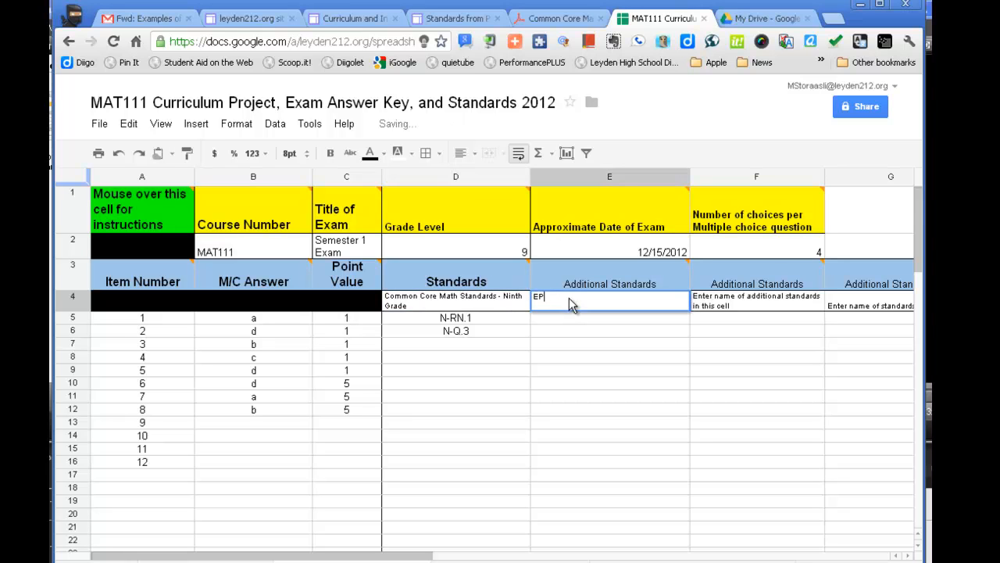
pyautogui.write('AS Standards')
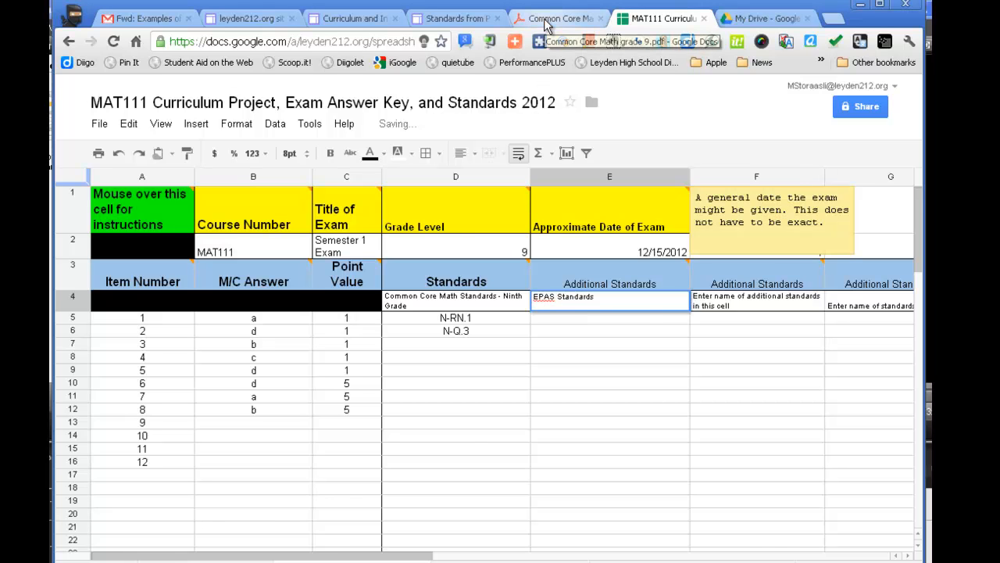
# Open the EPAS Math Standards document from the Standards from Performance Plus page and consult the MATH.1315.33 Basic Operations & Applications standards
pyautogui.click(459, 22)
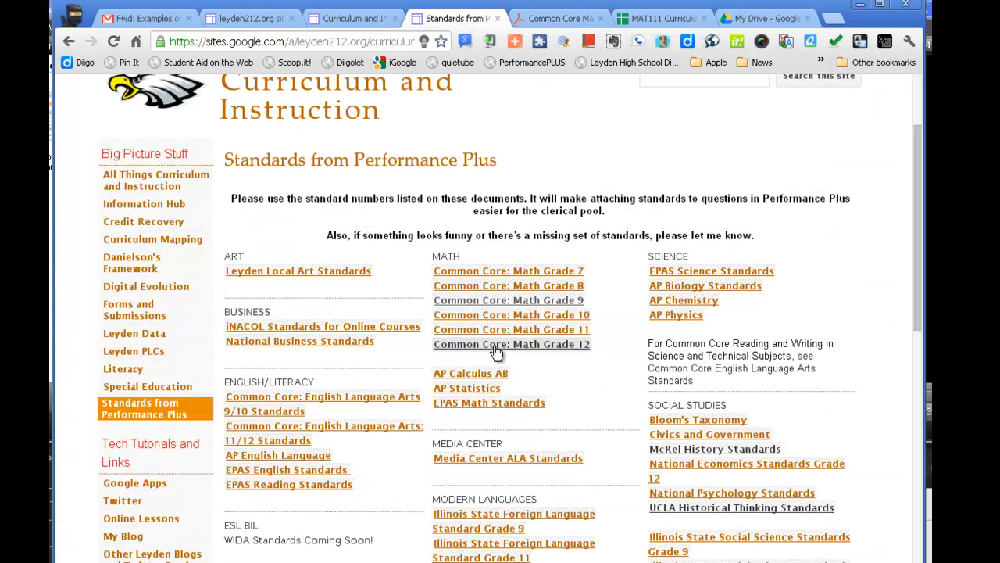
pyautogui.click(489, 403)
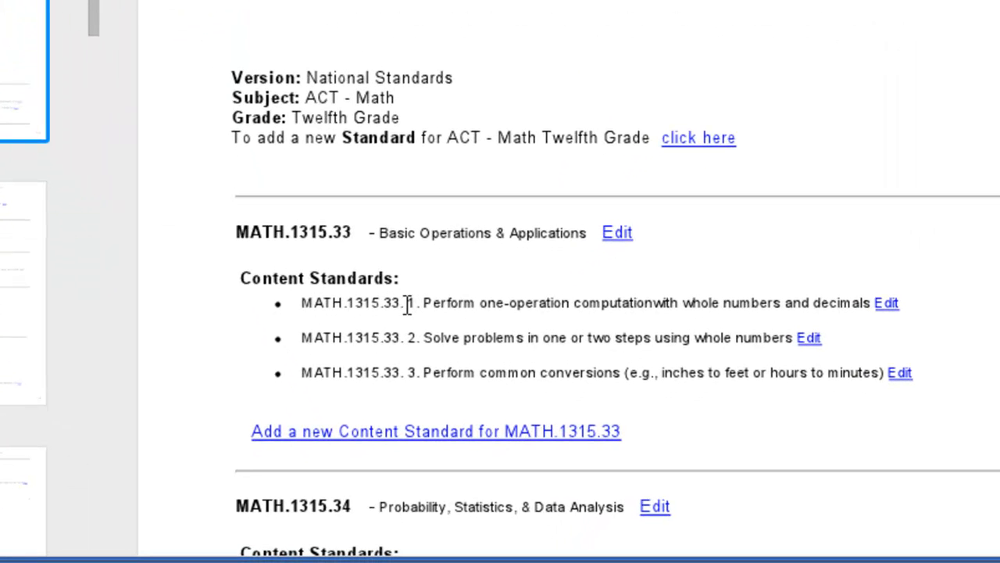
pyautogui.tripleClick(406, 304)
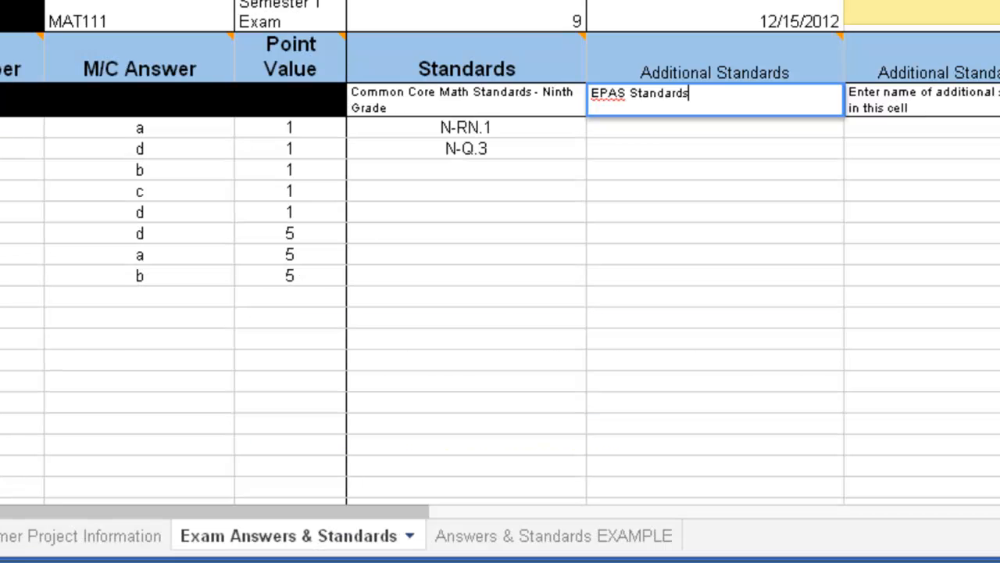
# Enter MATH.1315.33 for item 1 in the EPAS Standards column of the answer key
pyautogui.click(595, 125)
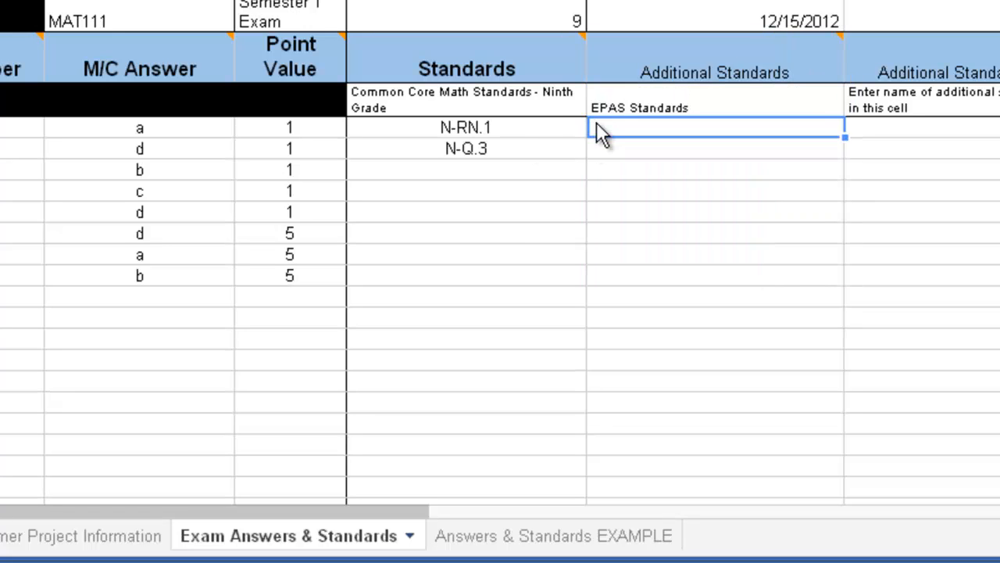
pyautogui.write('MAT')
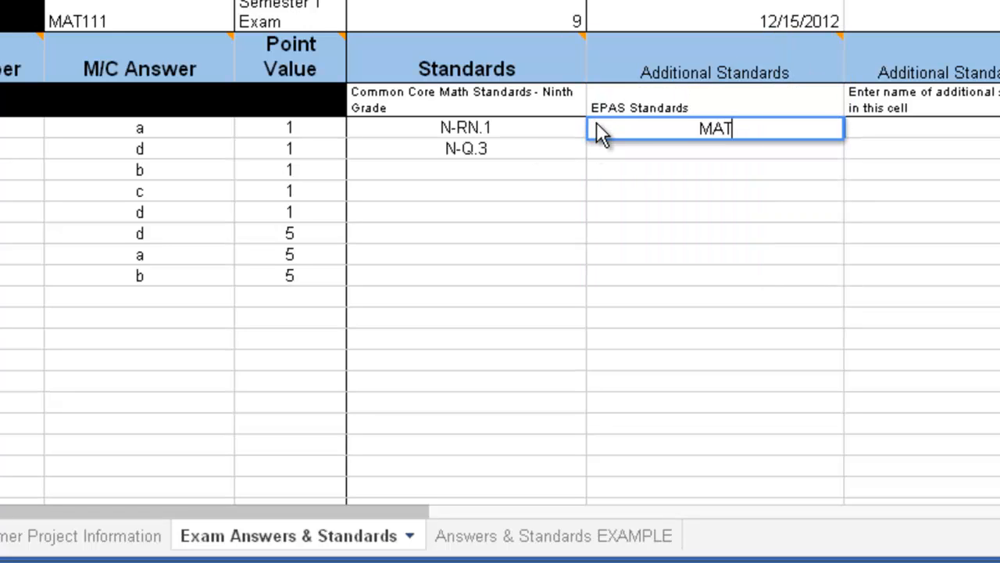
pyautogui.write('H.13')
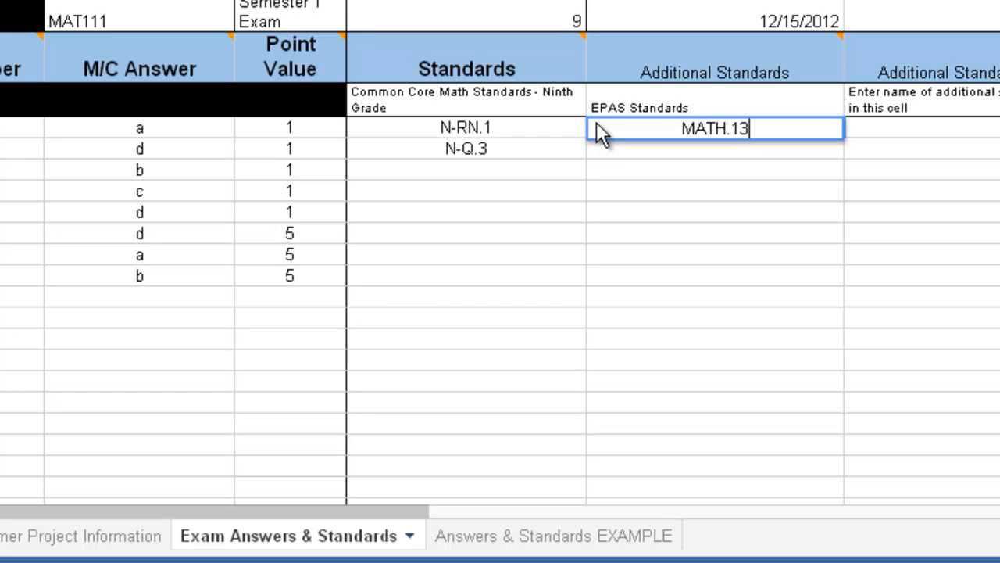
pyautogui.write('15.33')
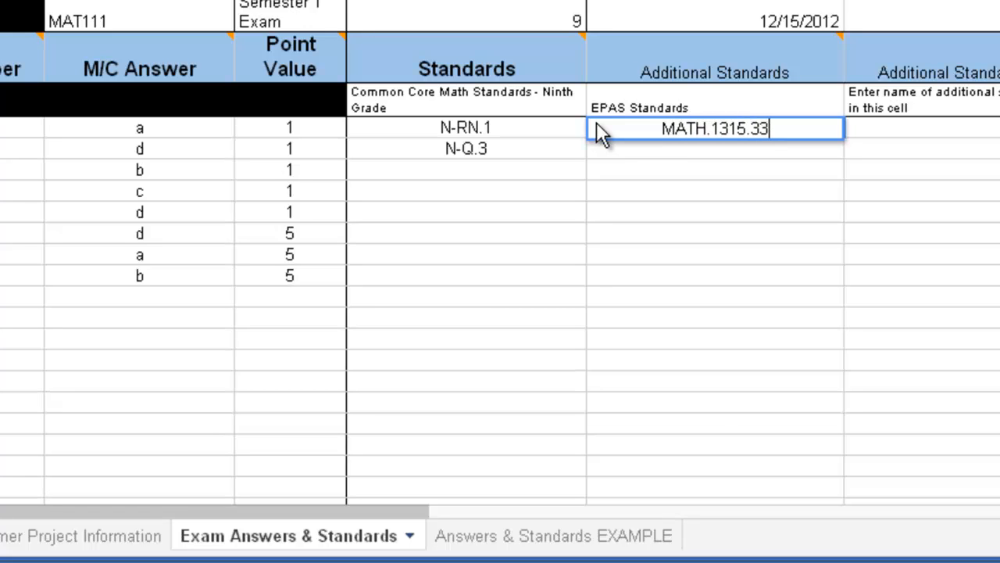
pyautogui.press('Return')
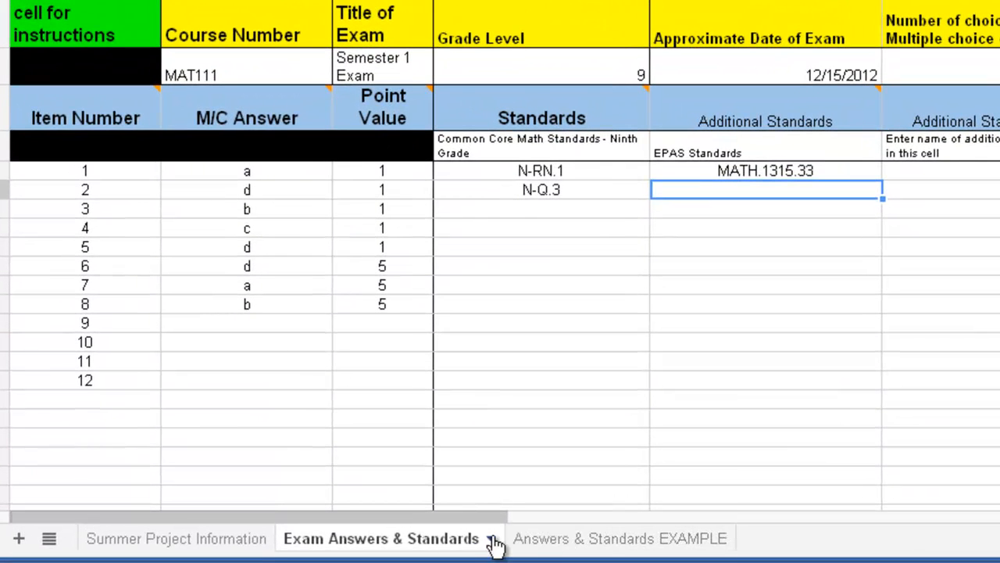
# Open the Answers & Standards EXAMPLE sheet to examine the completed sample answer key
pyautogui.click(549, 546)
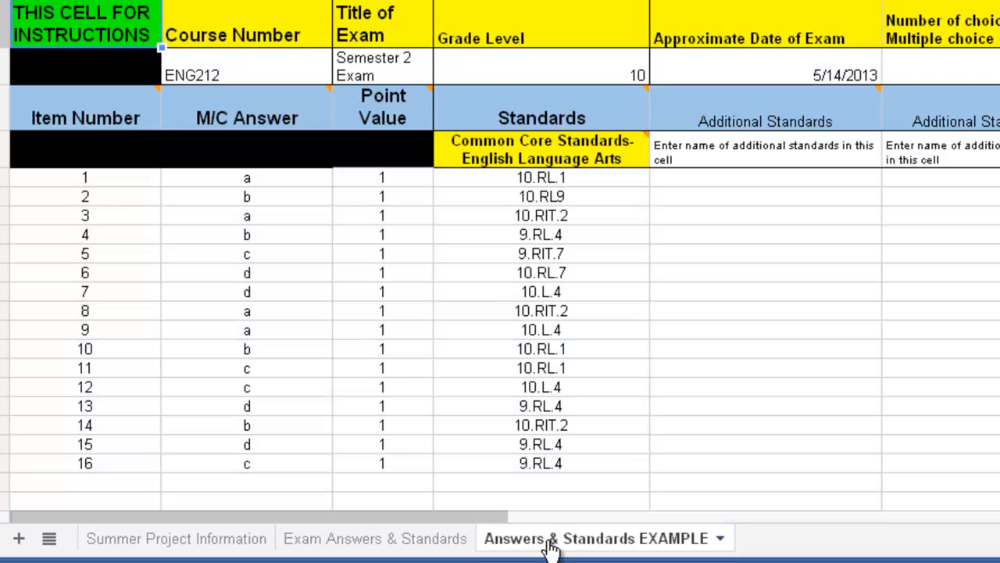